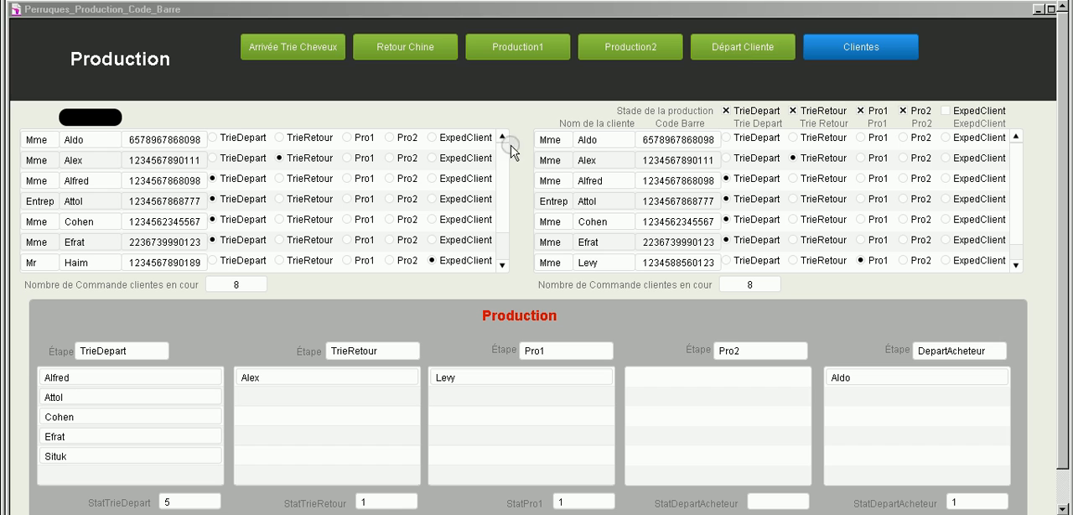
# Step: Register the first listed customer's wig at the Arrivée Trie Cheveux stage, identifying it by the customer's name
pyautogui.click(264, 49)
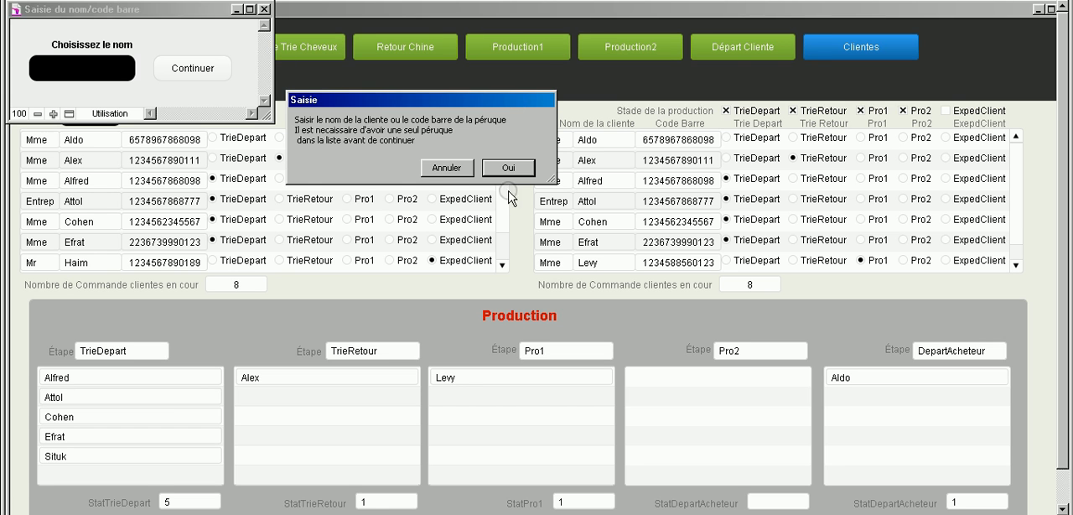
pyautogui.click(508, 169)
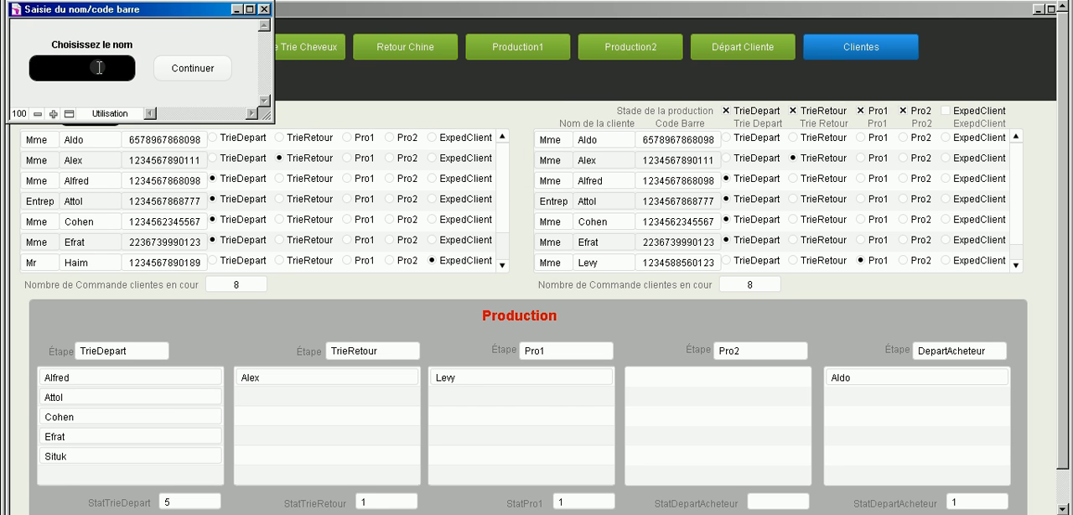
pyautogui.write('aldo')
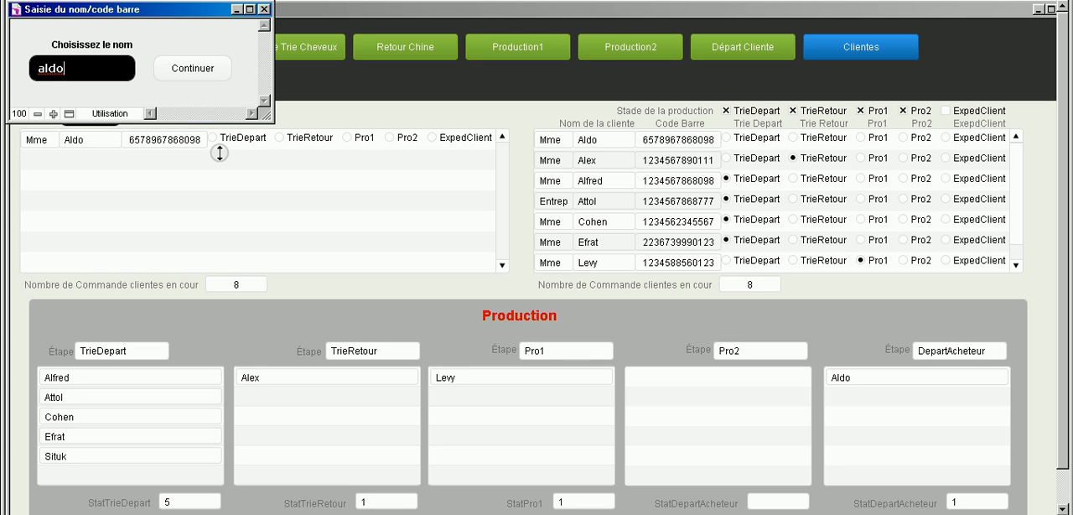
pyautogui.click(188, 74)
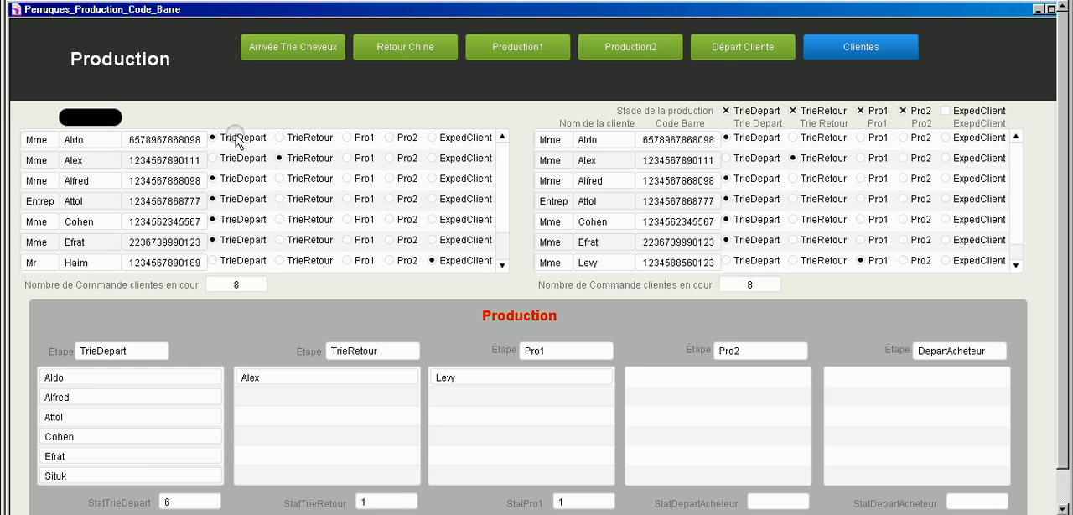
# Step: Advance the first listed customer's wig to the Retour Chine stage, looking it up by the customer's name
pyautogui.click(395, 52)
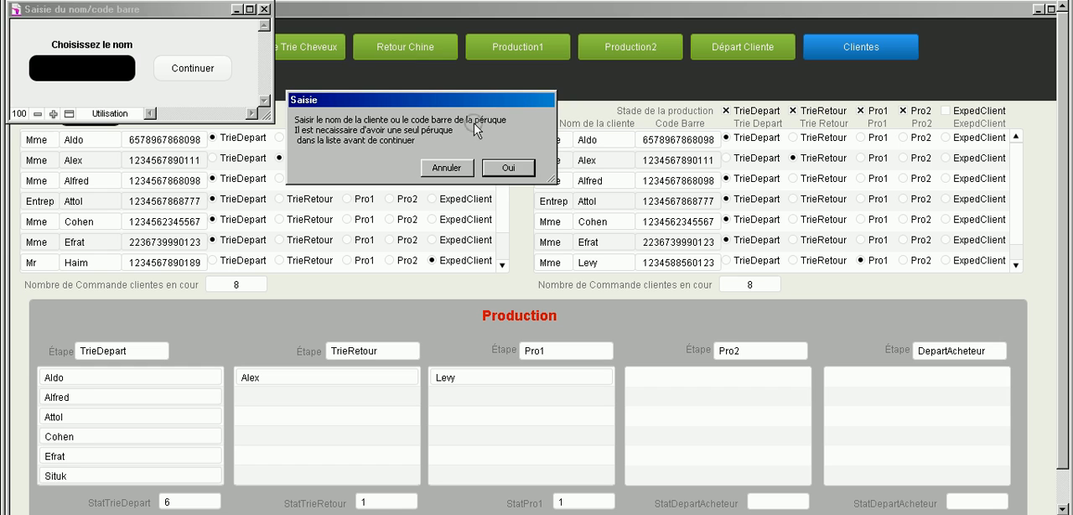
pyautogui.click(505, 169)
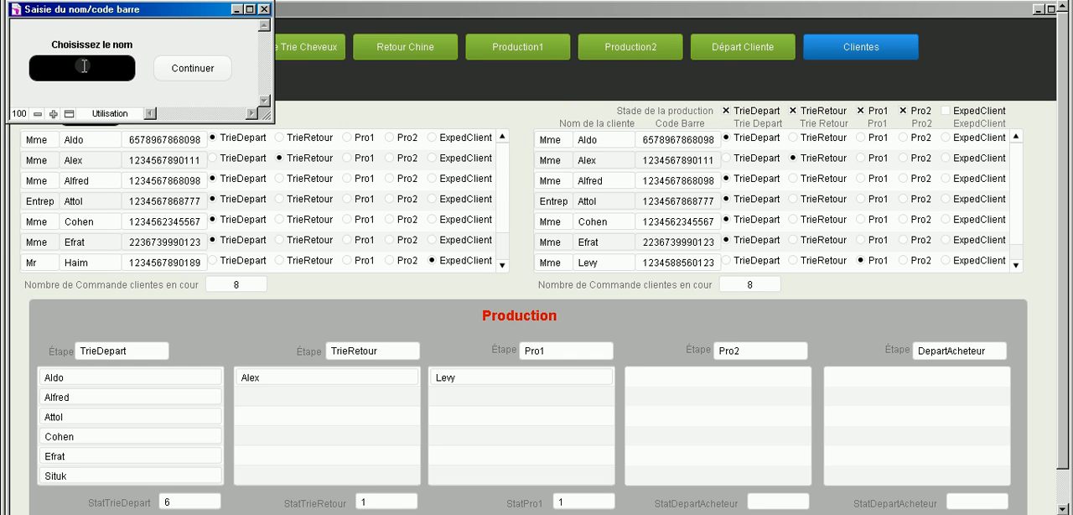
pyautogui.write('aldo')
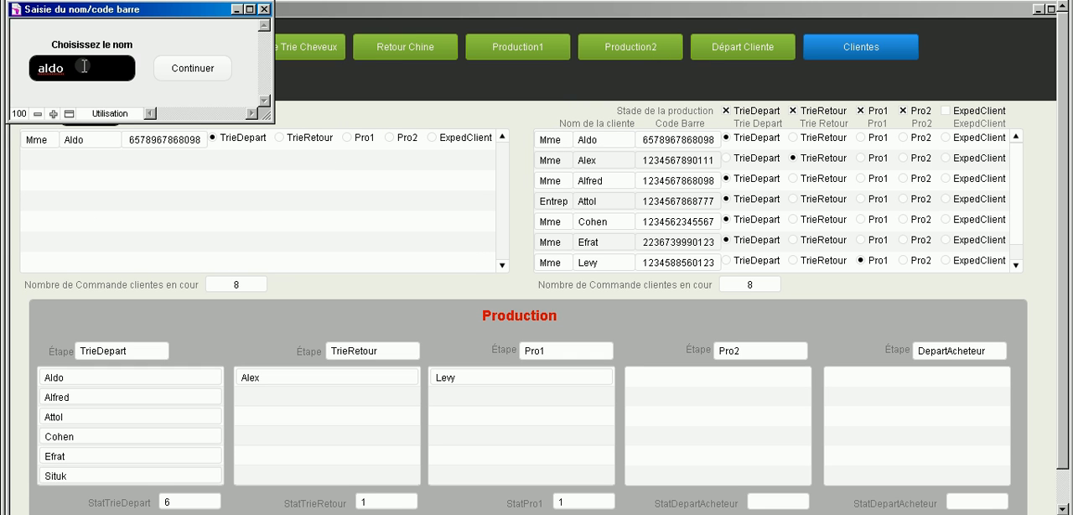
pyautogui.click(204, 74)
pyautogui.click(193, 71)
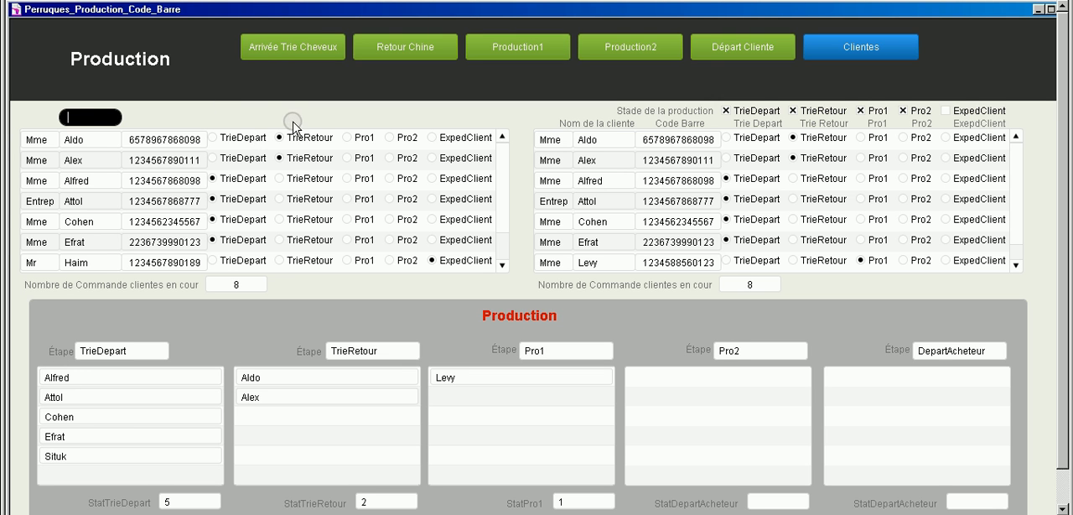
pyautogui.click(261, 359)
pyautogui.click(251, 379)
# Step: Move the first listed customer's wig into the Production1 stage using the customer's name
pyautogui.click(520, 47)
pyautogui.click(520, 50)
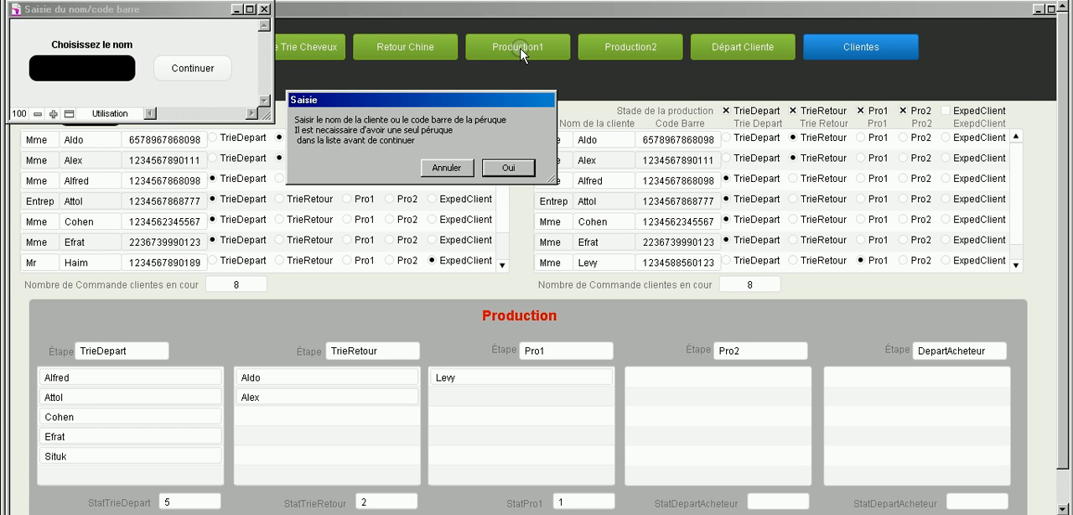
pyautogui.click(496, 165)
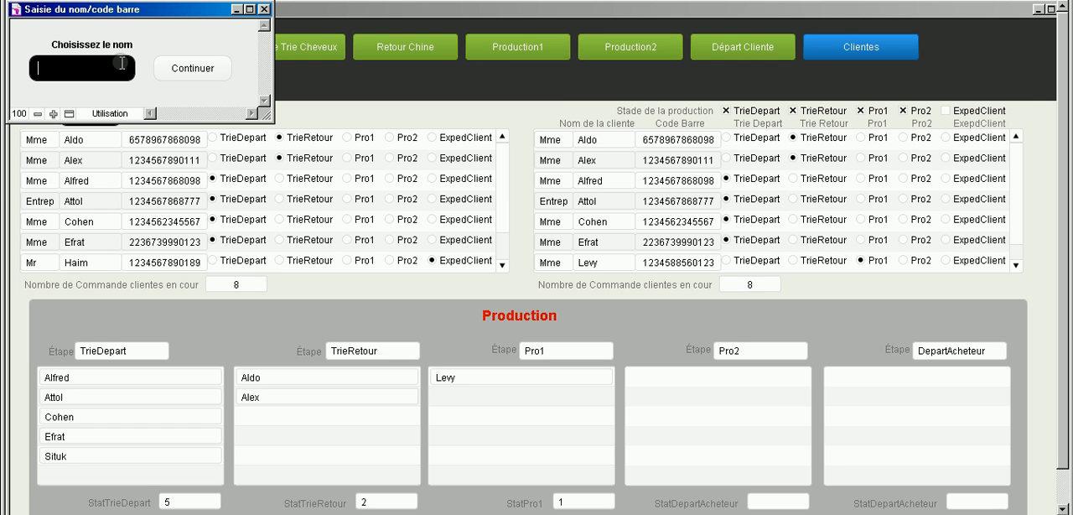
pyautogui.write('aldo')
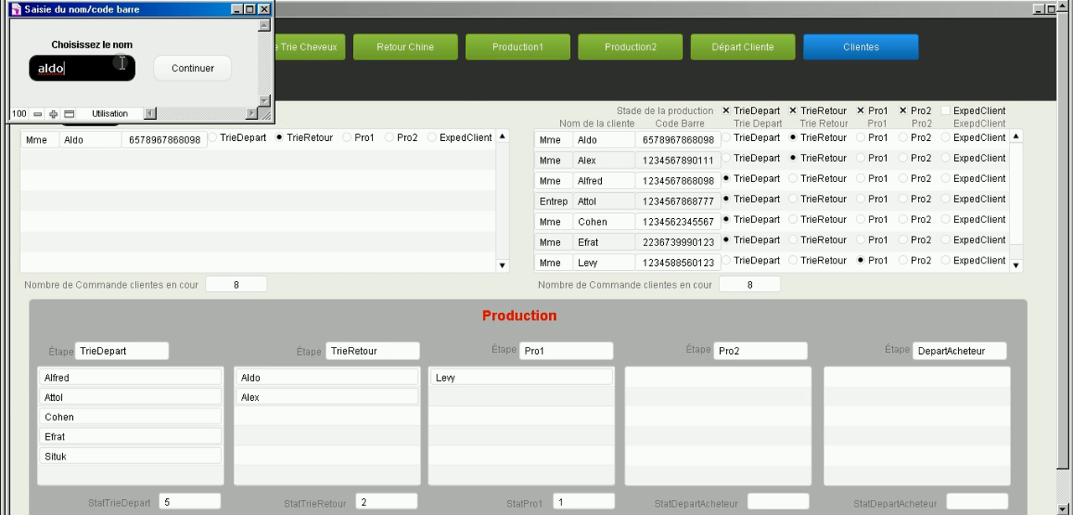
pyautogui.click(495, 48)
pyautogui.click(49, 76)
pyautogui.click(74, 48)
pyautogui.click(195, 67)
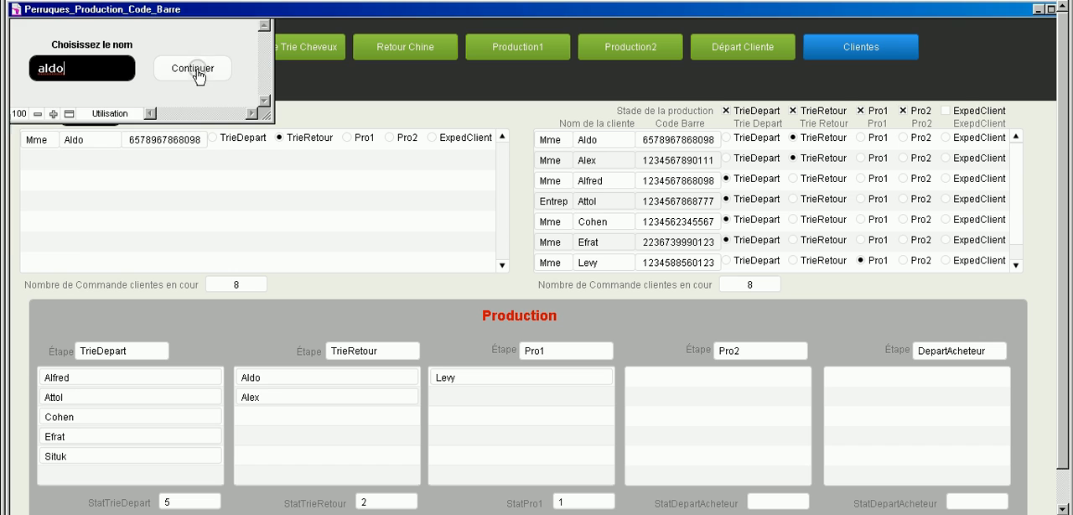
pyautogui.click(346, 138)
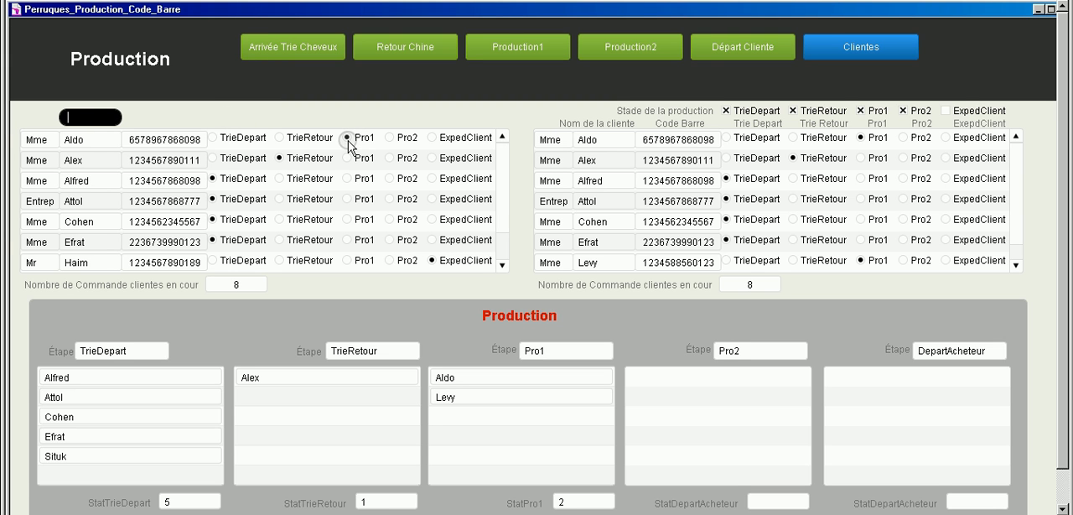
pyautogui.click(437, 335)
pyautogui.click(464, 379)
# Step: Move the first listed customer's wig on to the Production2 stage using the customer's name
pyautogui.click(631, 46)
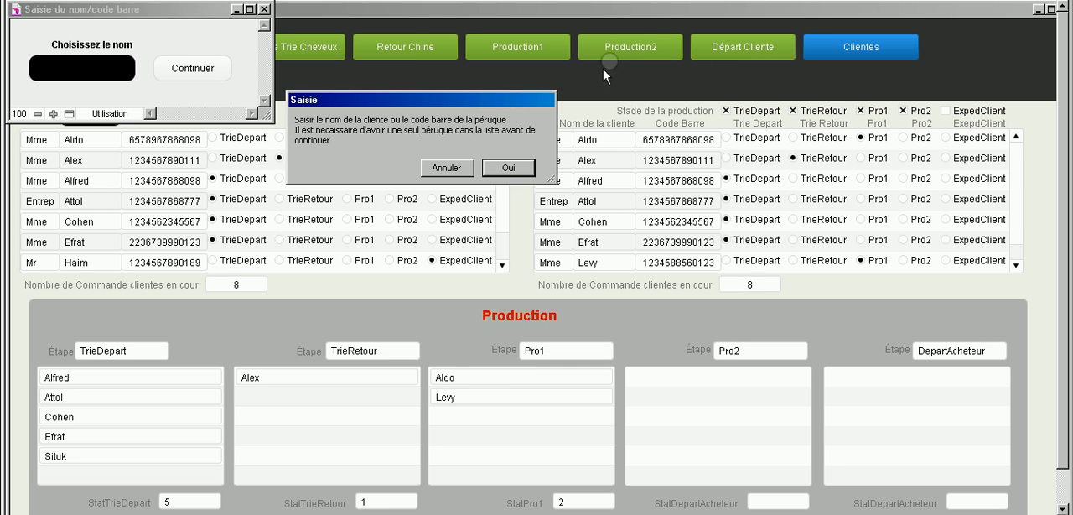
pyautogui.click(505, 167)
pyautogui.click(95, 56)
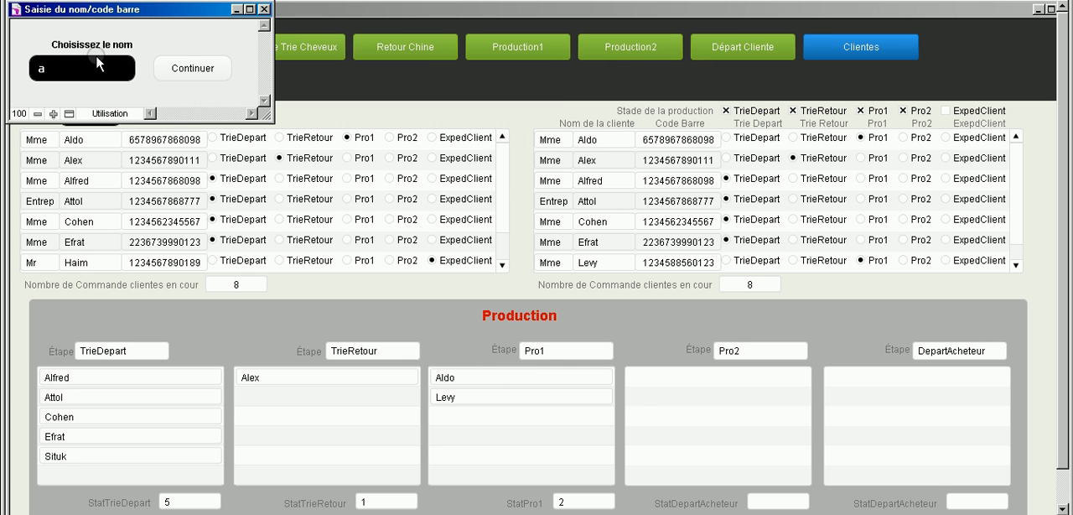
pyautogui.write('aldo')
pyautogui.click(199, 80)
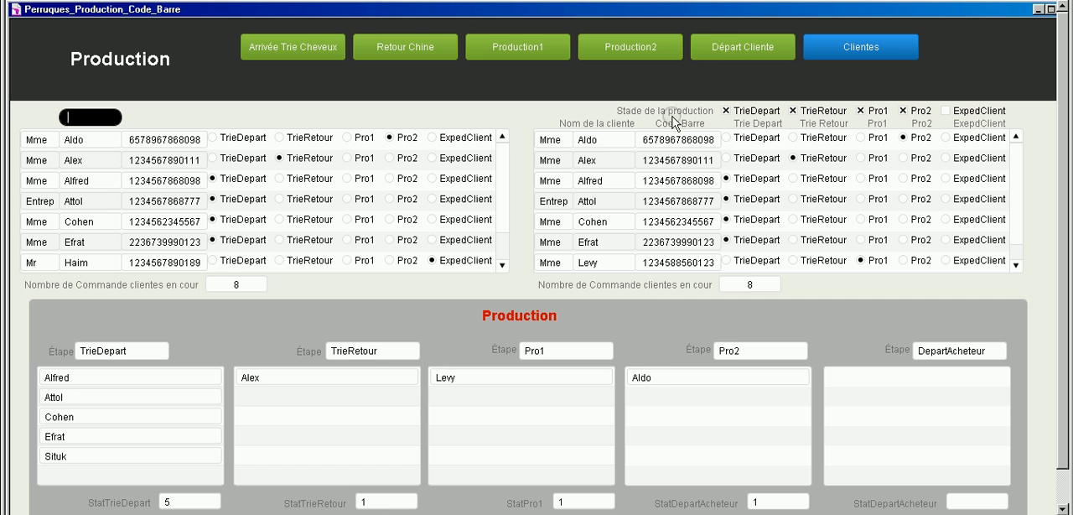
# Step: Record the first listed customer's wig as Départ Cliente, identifying it by the customer's name
pyautogui.click(725, 48)
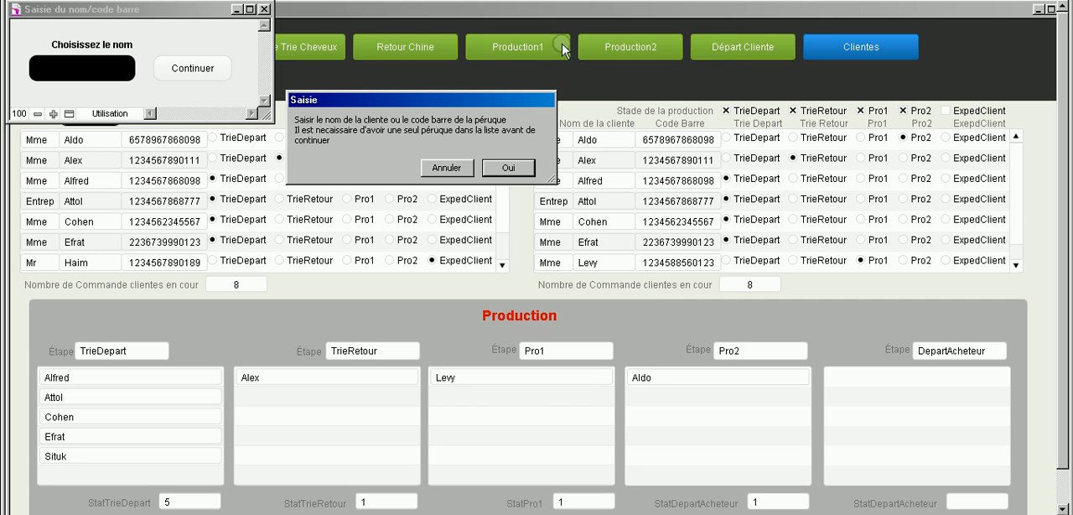
pyautogui.click(502, 165)
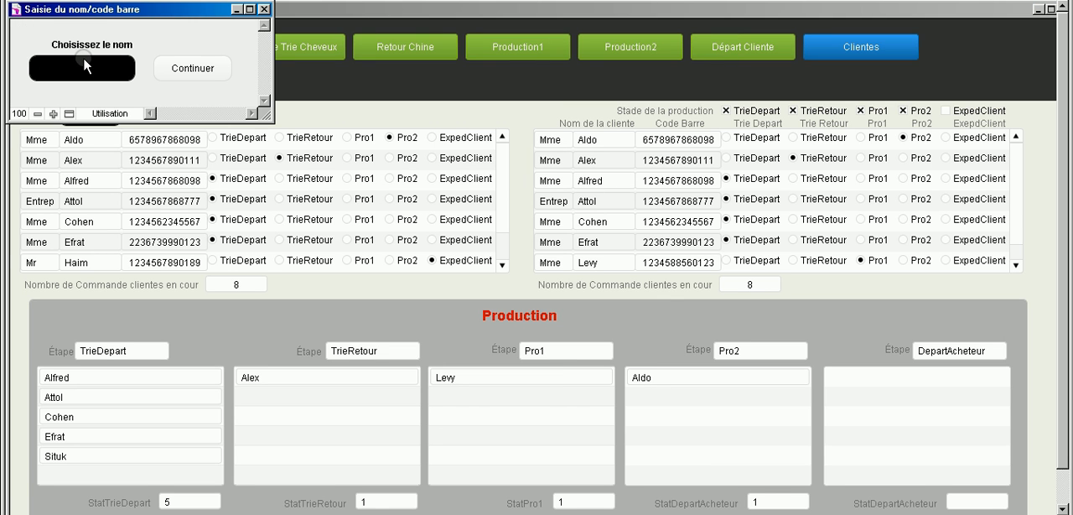
pyautogui.write('aldo')
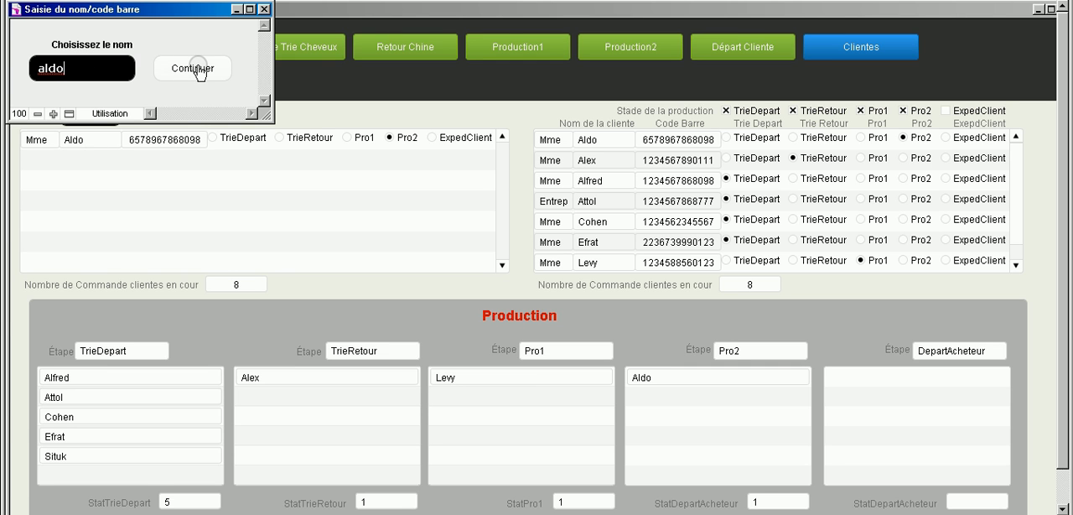
pyautogui.click(199, 70)
pyautogui.click(842, 378)
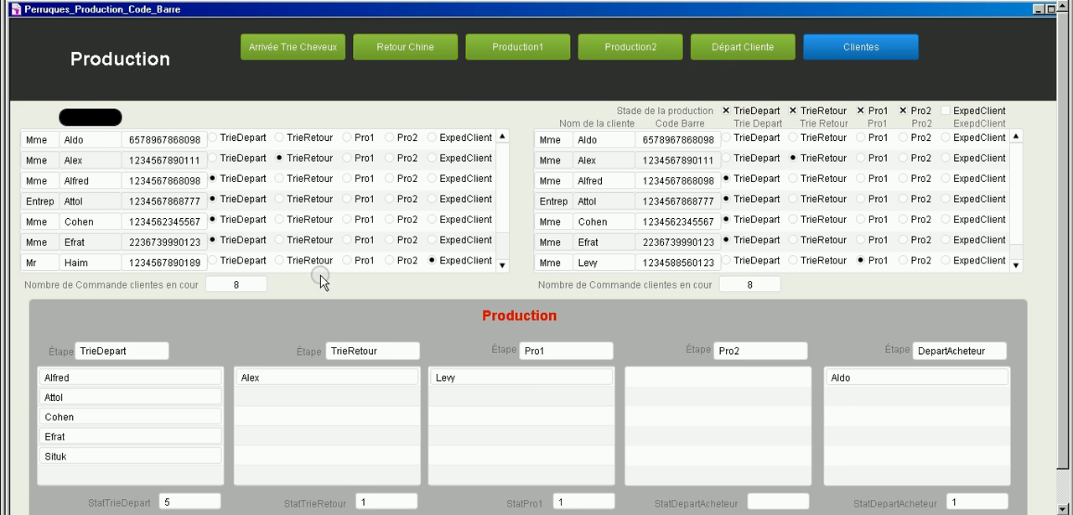
# Step: Filter the customer orders by the name of the customer titled Mr and check that order's production stage
pyautogui.click(64, 116)
pyautogui.write('haim')
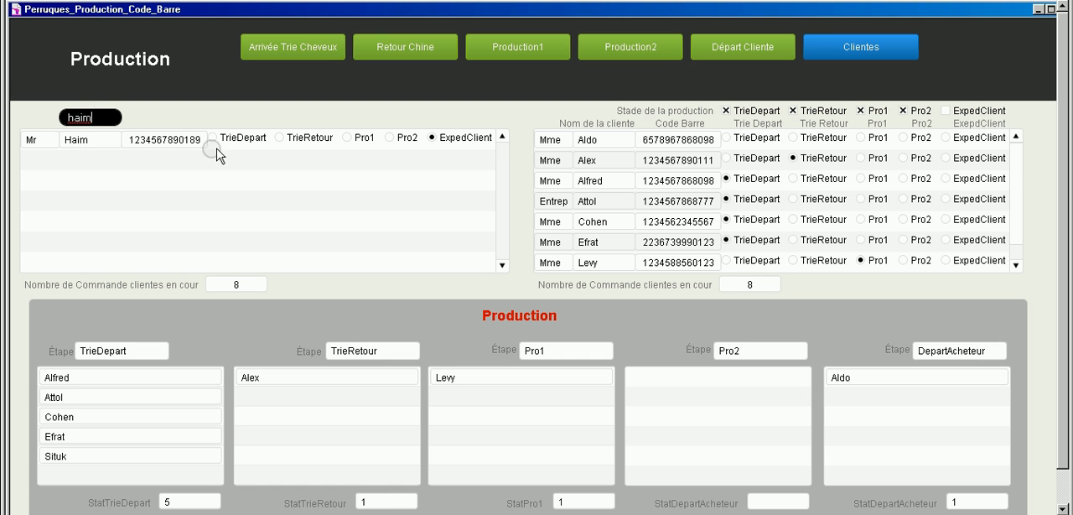
pyautogui.click(431, 137)
# Step: Clear the name filter and search the orders for the third listed customer's name
pyautogui.press('BackSpace')
pyautogui.press('BackSpace')
pyautogui.press('BackSpace')
pyautogui.press('BackSpace')
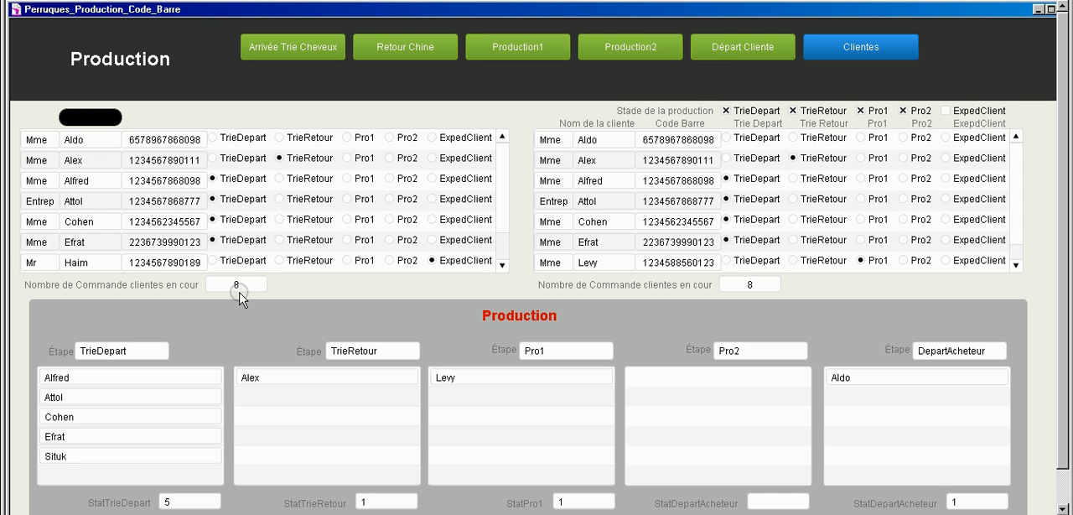
pyautogui.write('alfred')
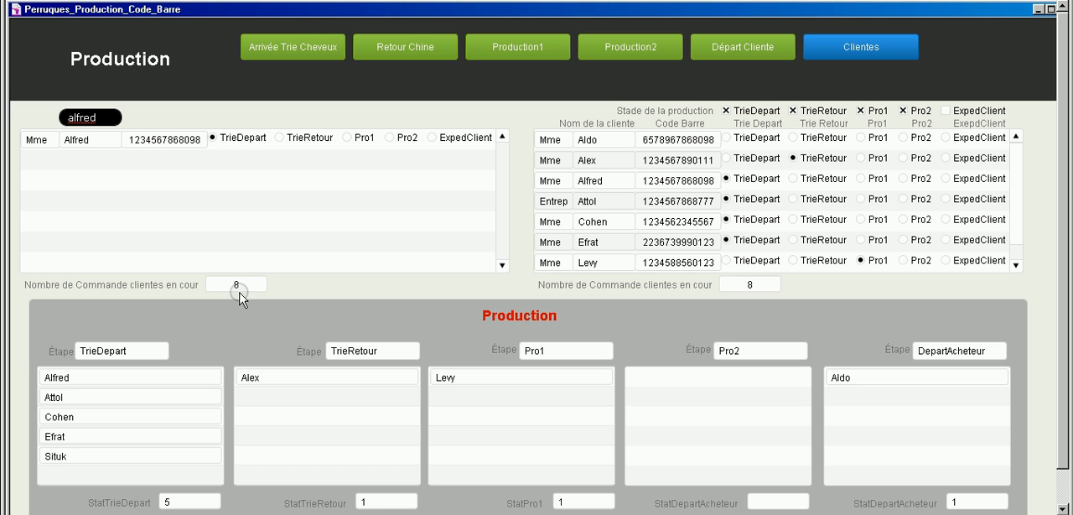